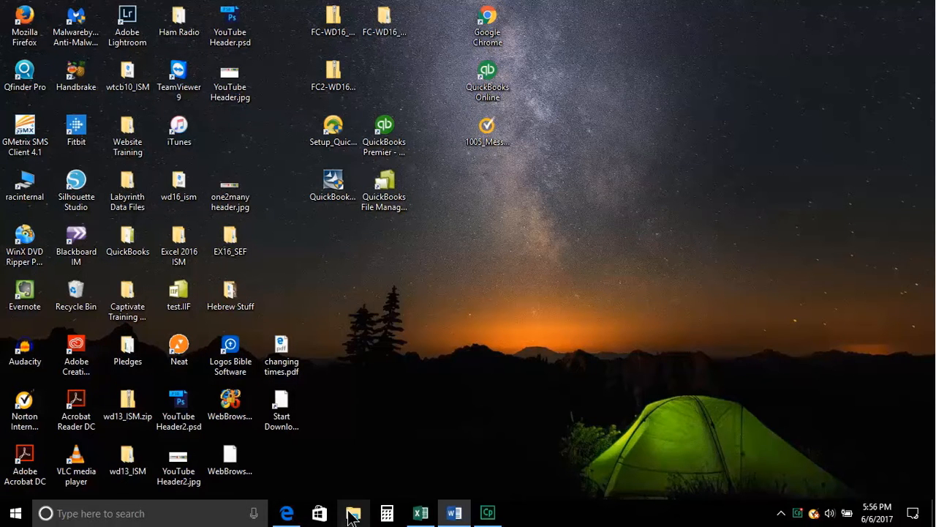
- Browse the Documents folder in a file window, then close it
{"action": "left_click", "coordinate": [351, 516]}
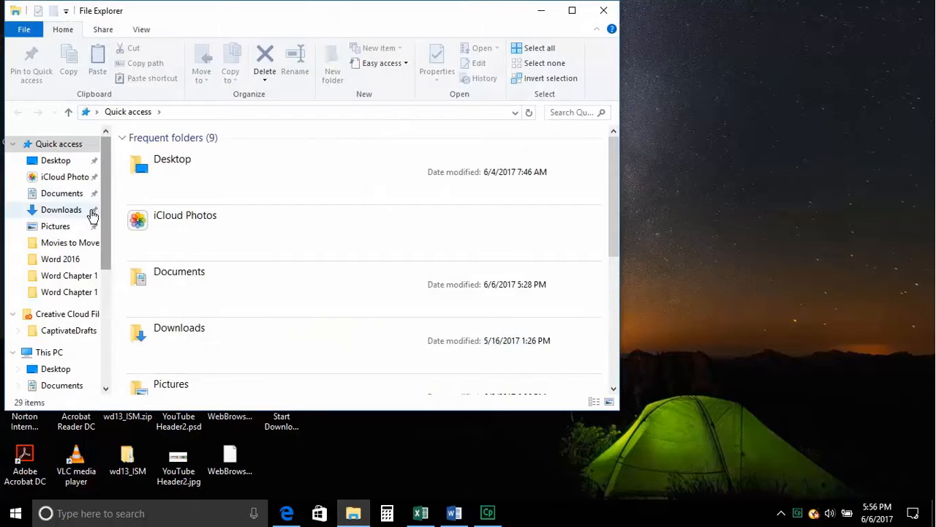
{"action": "left_click", "coordinate": [64, 193]}
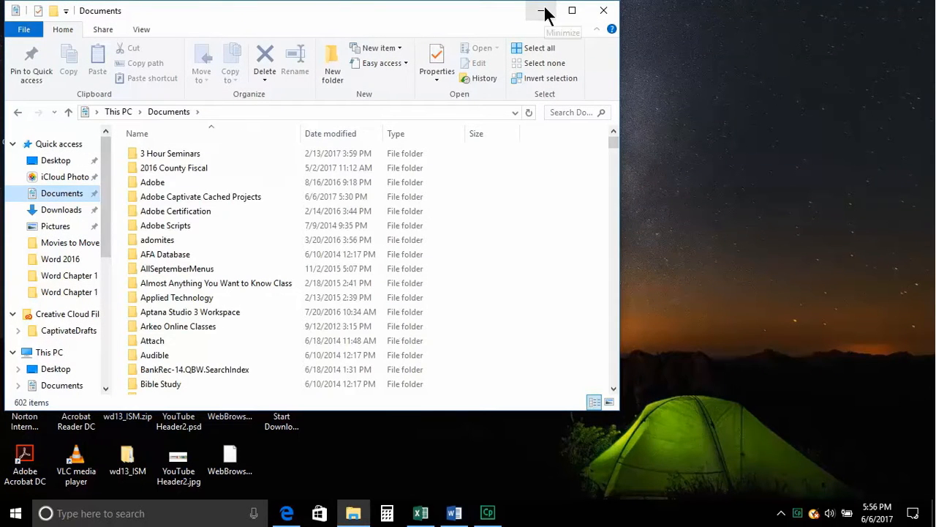
{"action": "left_click", "coordinate": [603, 10]}
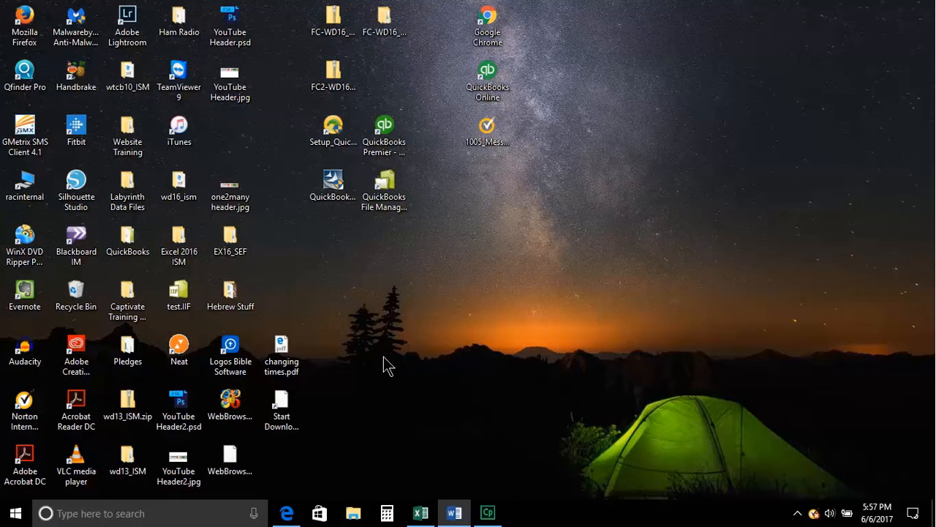
- Search Windows for 'control panel' and open Control Panel from the results
{"action": "left_click", "coordinate": [143, 515]}
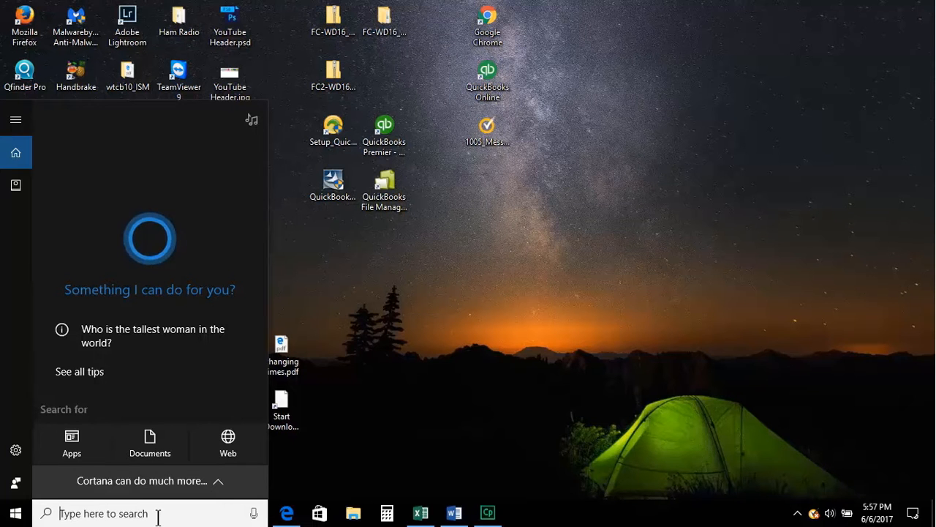
{"action": "type", "text": "control panel"}
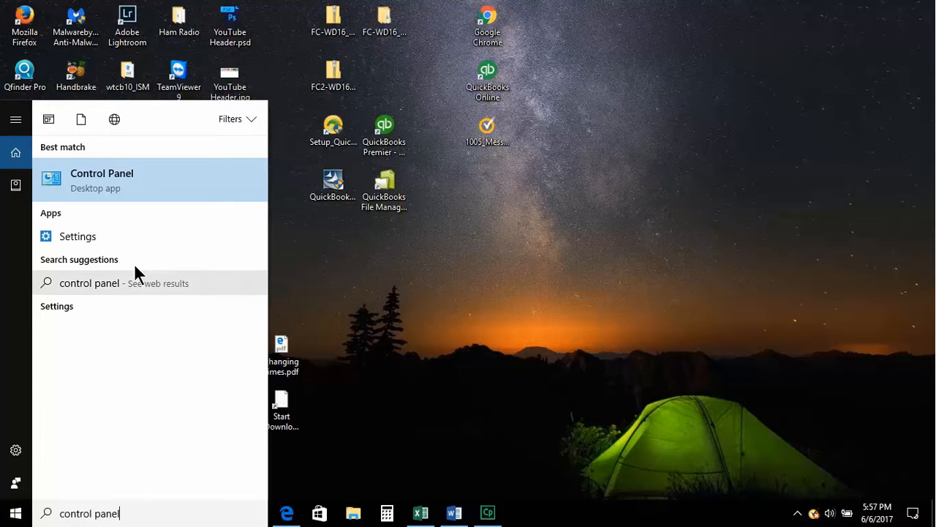
{"action": "left_click", "coordinate": [102, 179]}
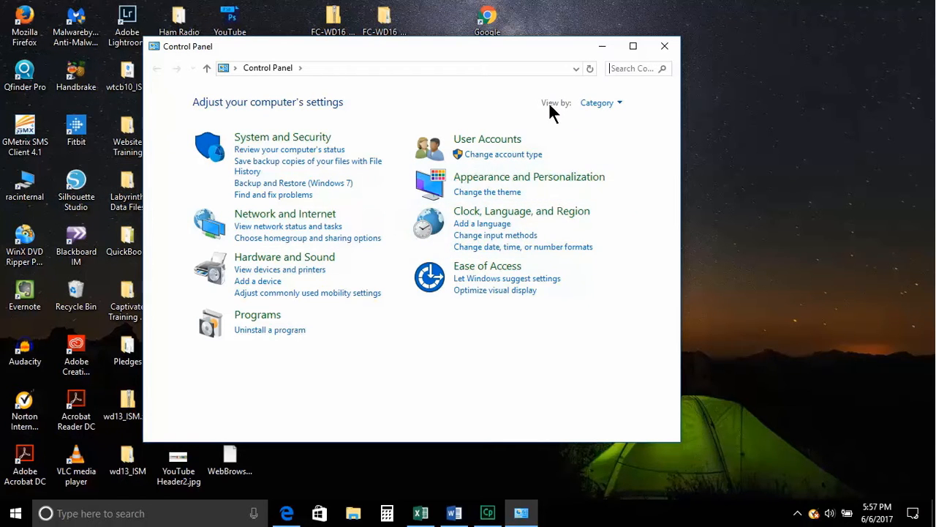
{"action": "left_click", "coordinate": [620, 104]}
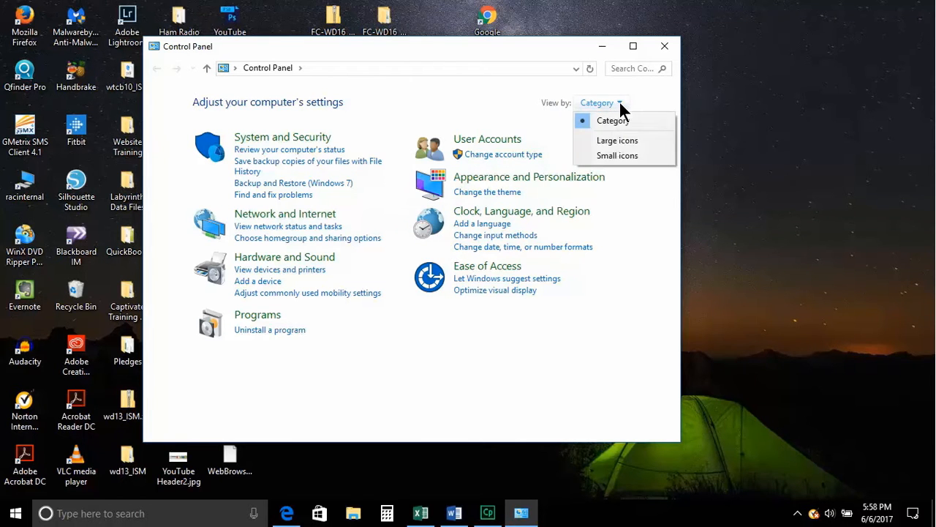
{"action": "left_click", "coordinate": [614, 142]}
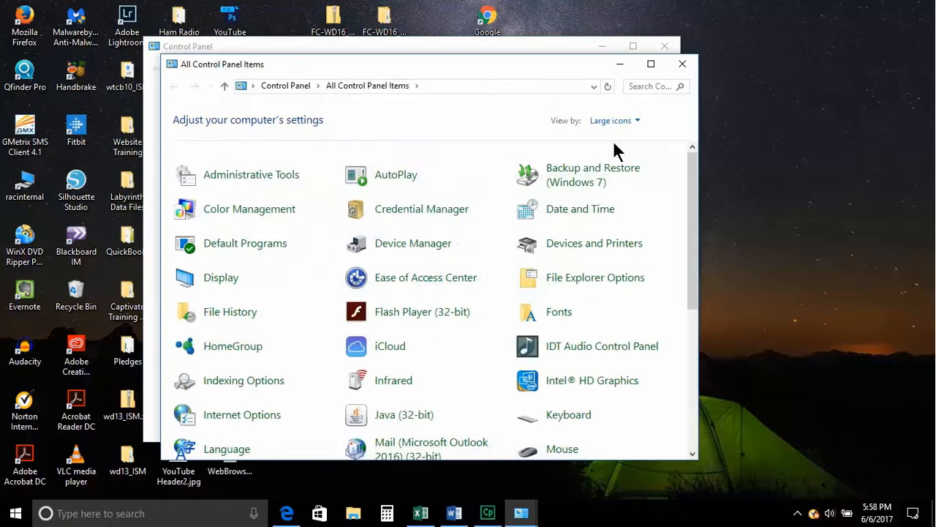
{"action": "left_click", "coordinate": [621, 124]}
{"action": "left_click", "coordinate": [621, 171]}
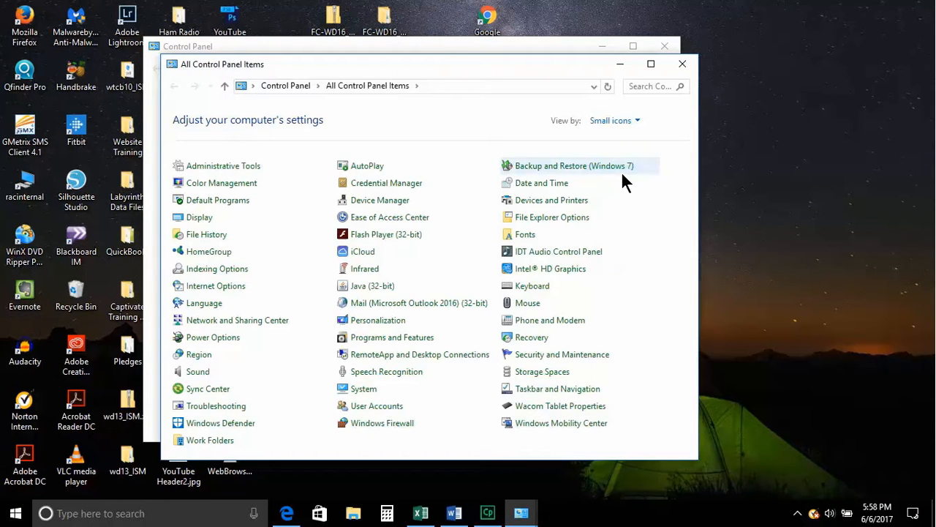
{"action": "left_click", "coordinate": [638, 120]}
{"action": "left_click", "coordinate": [631, 138]}
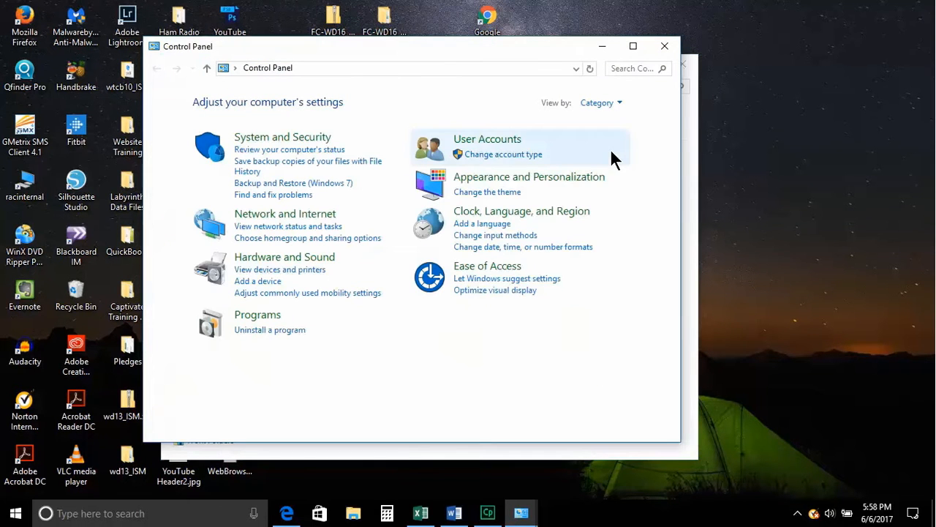
- Go through User Accounts to the Manage another account page listing the PC's three accounts
{"action": "left_click", "coordinate": [498, 144]}
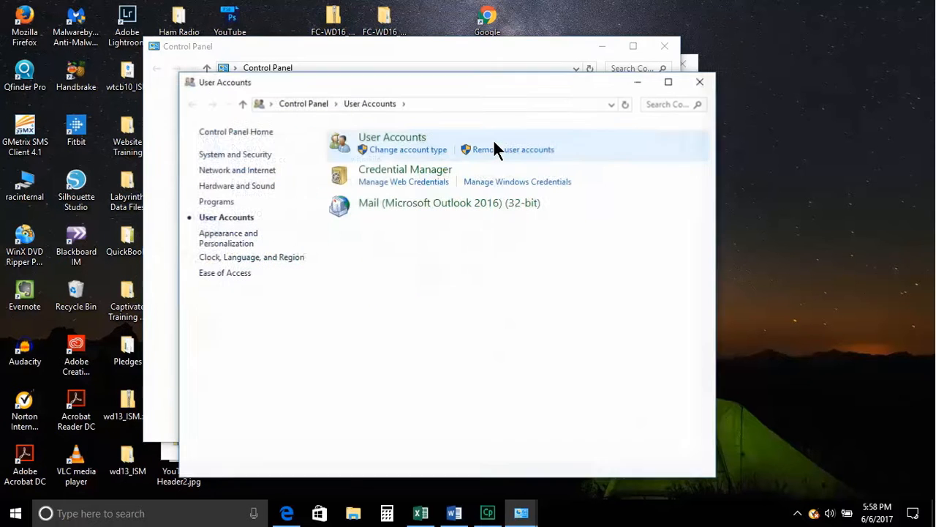
{"action": "left_click", "coordinate": [395, 139]}
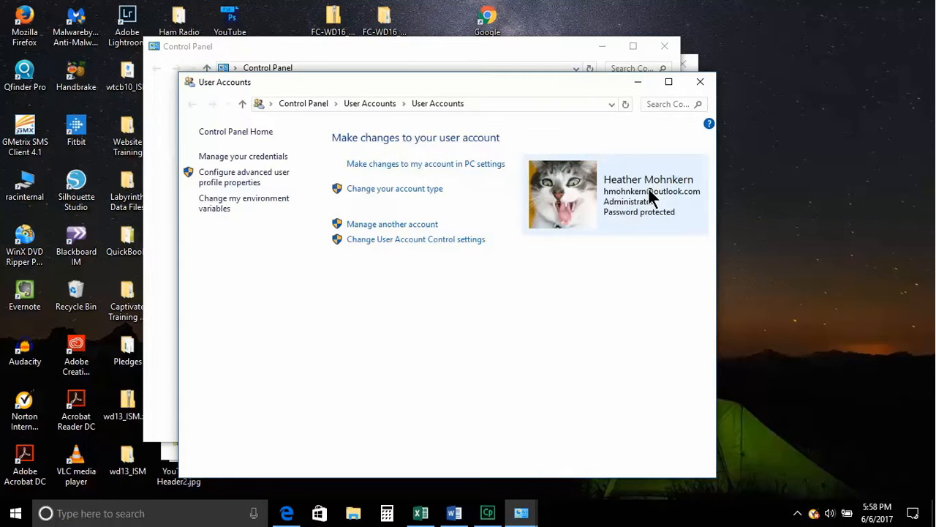
{"action": "left_click", "coordinate": [399, 226]}
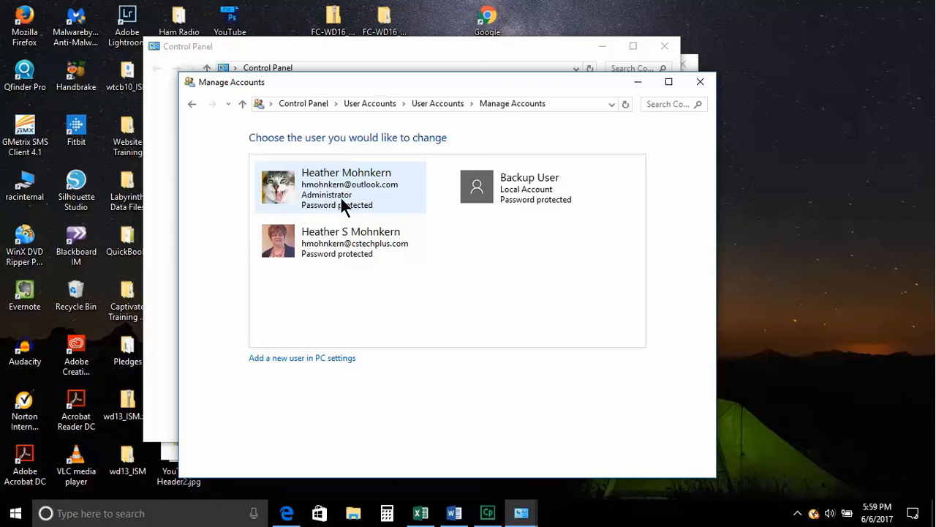
- In PC settings, add someone else without their sign-in information and without a Microsoft account
{"action": "left_click", "coordinate": [271, 364]}
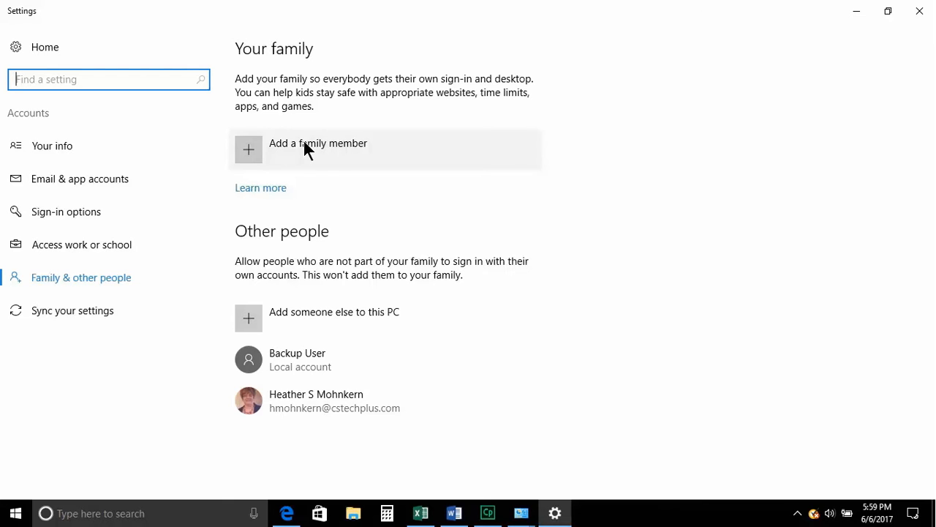
{"action": "left_click", "coordinate": [248, 320]}
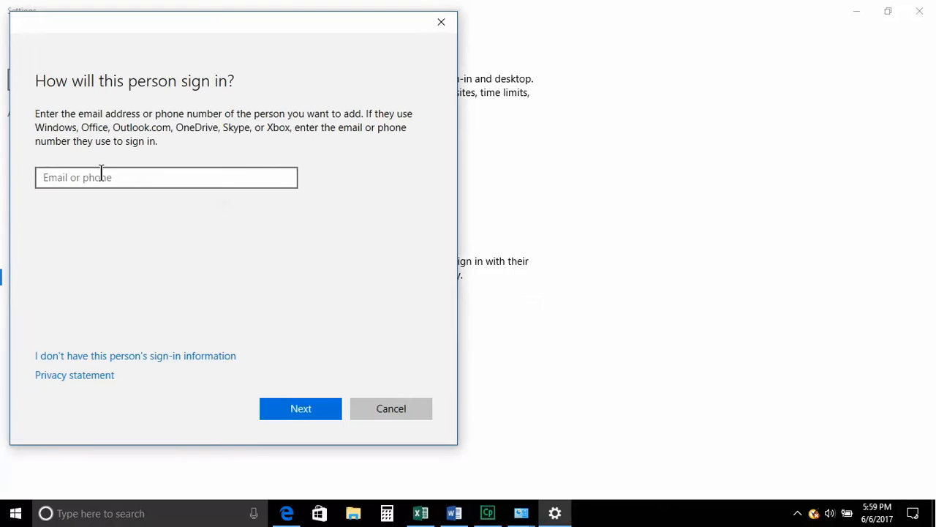
{"action": "left_click", "coordinate": [101, 171]}
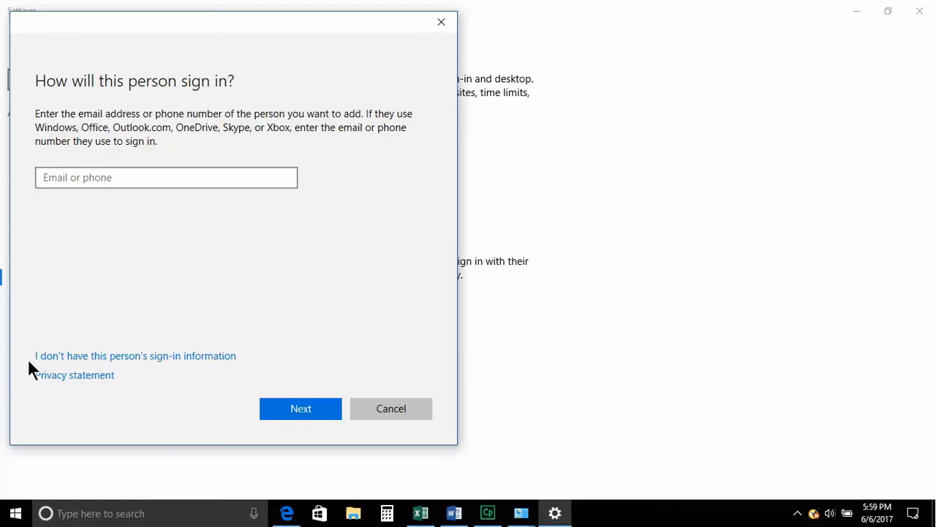
{"action": "left_click", "coordinate": [136, 362]}
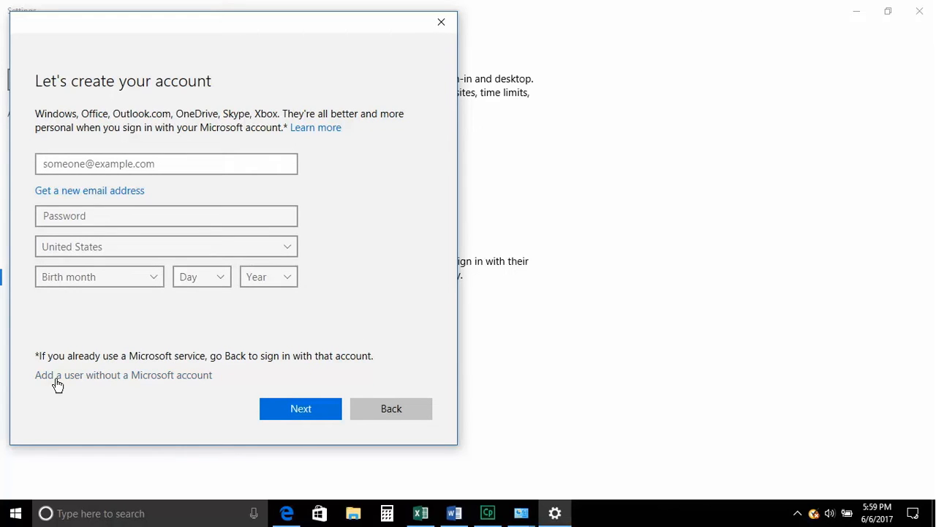
{"action": "left_click", "coordinate": [160, 381]}
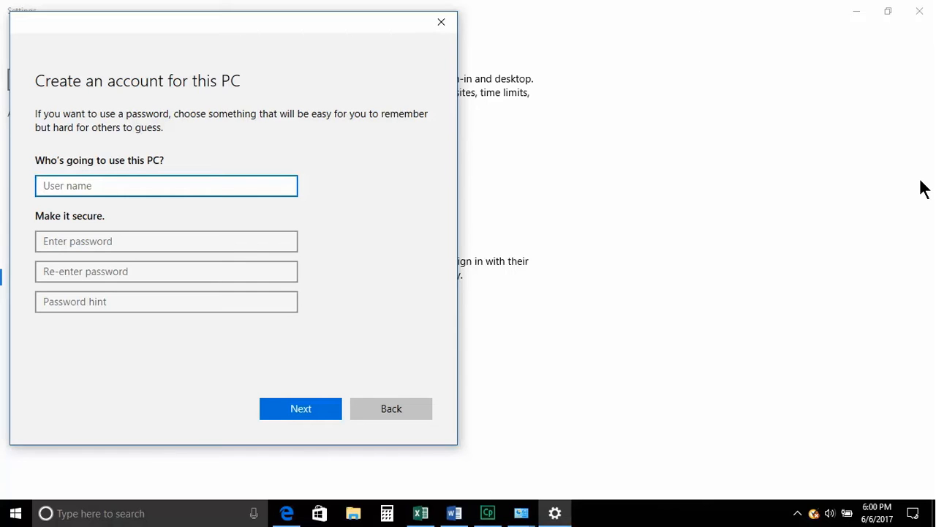
- Create the local account with the new user's name, a confirmed password and hint 'His name'
{"action": "key", "text": "Tab"}
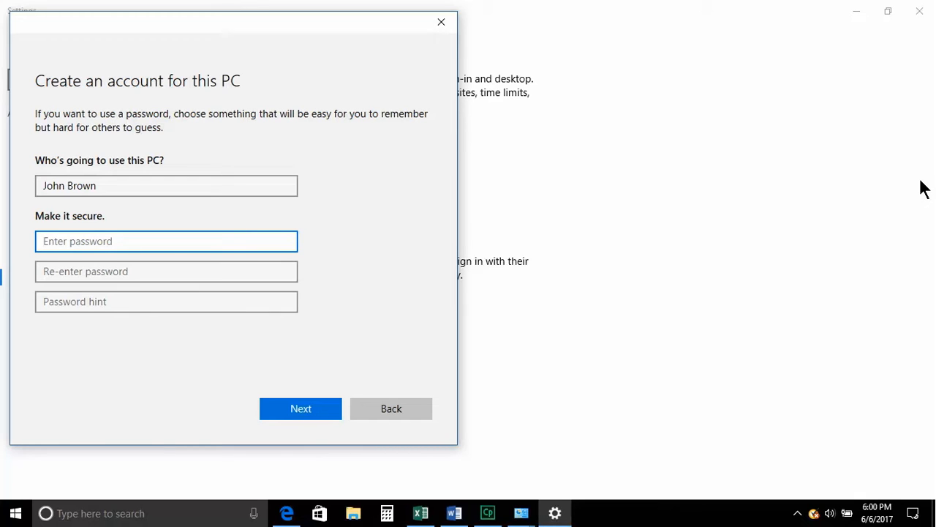
{"action": "type", "text": "123456"}
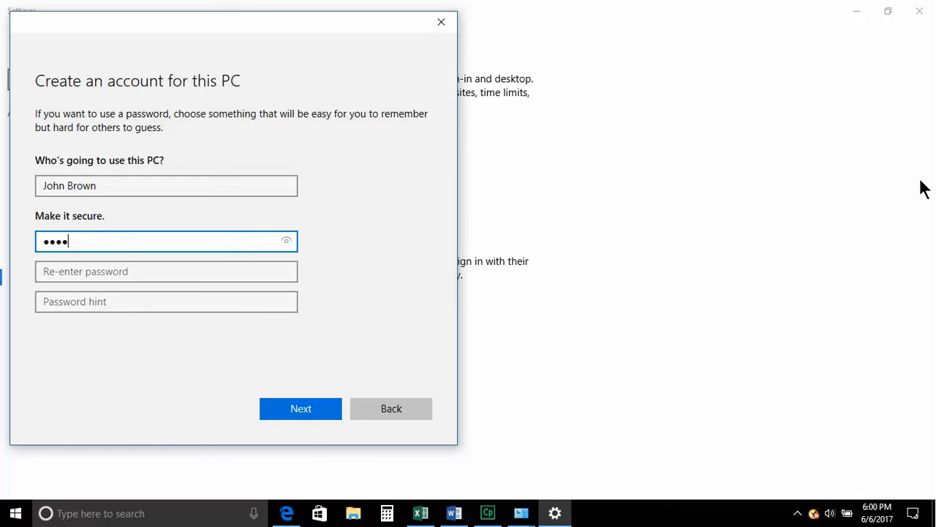
{"action": "type", "text": "789"}
{"action": "key", "text": "Tab"}
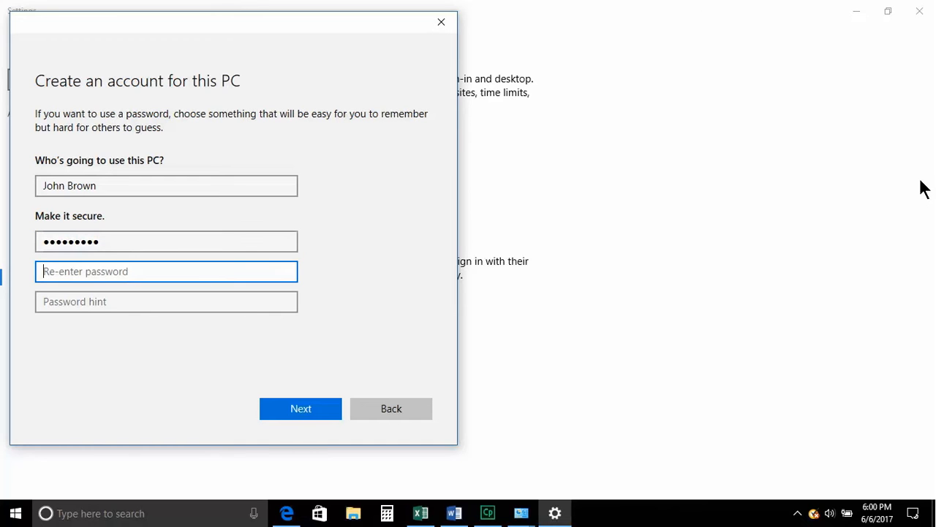
{"action": "type", "text": "1234"}
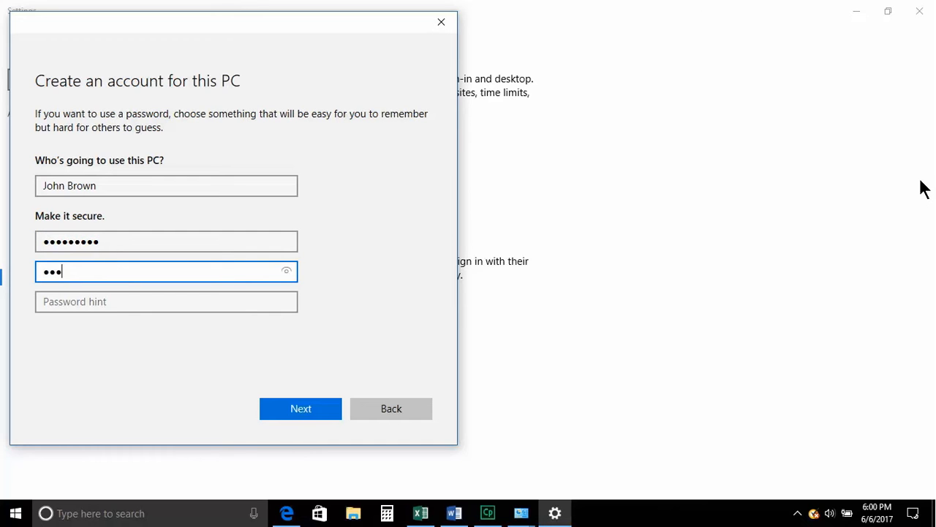
{"action": "type", "text": "56789"}
{"action": "key", "text": "Tab"}
{"action": "type", "text": "His name"}
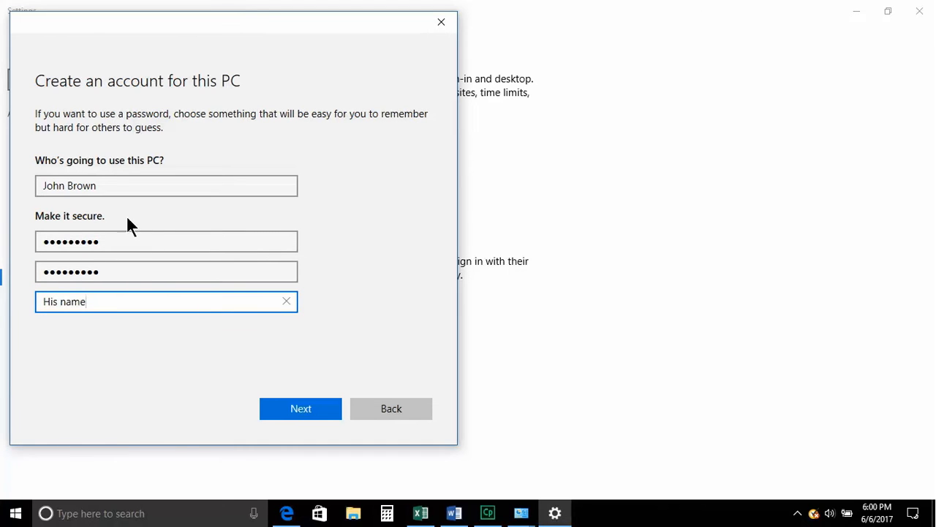
{"action": "left_click", "coordinate": [293, 410]}
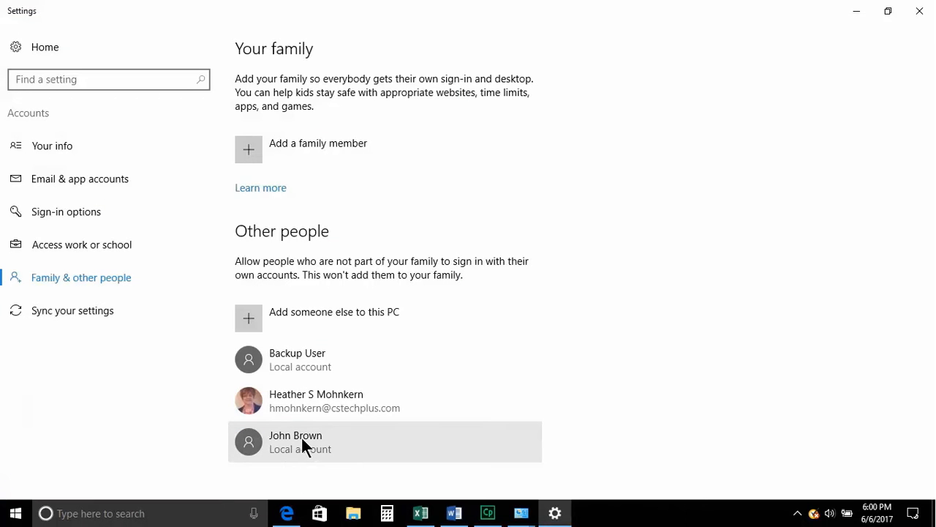
- Change the new account's type to Administrator and confirm with OK
{"action": "left_click", "coordinate": [302, 436]}
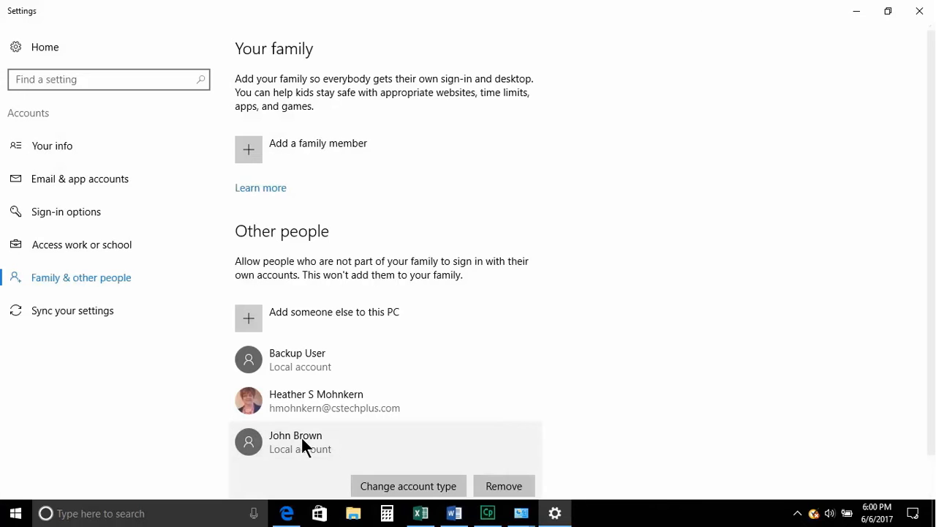
{"action": "left_click", "coordinate": [377, 488]}
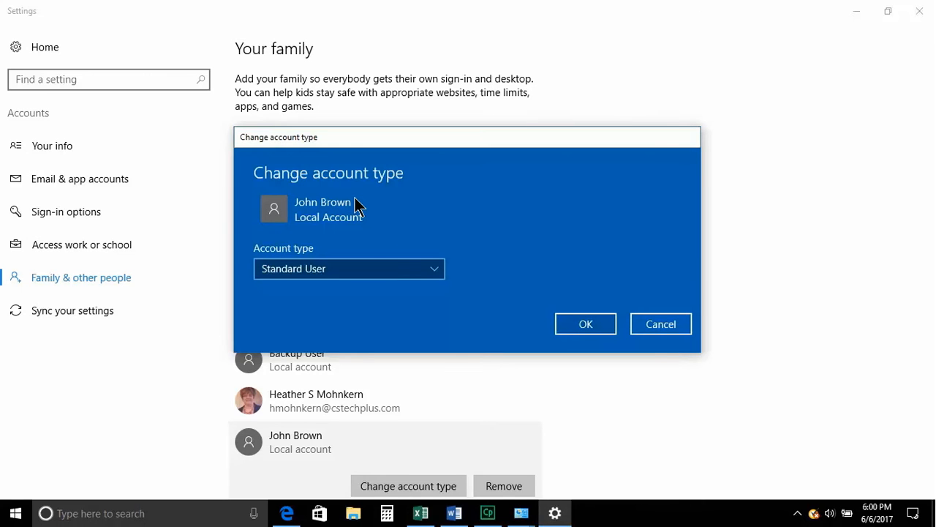
{"action": "left_click", "coordinate": [438, 270]}
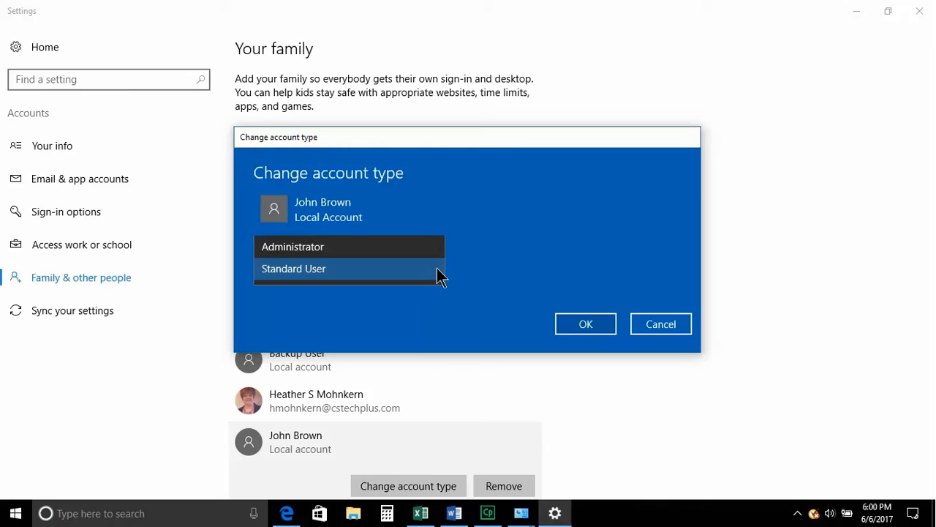
{"action": "left_click", "coordinate": [370, 246]}
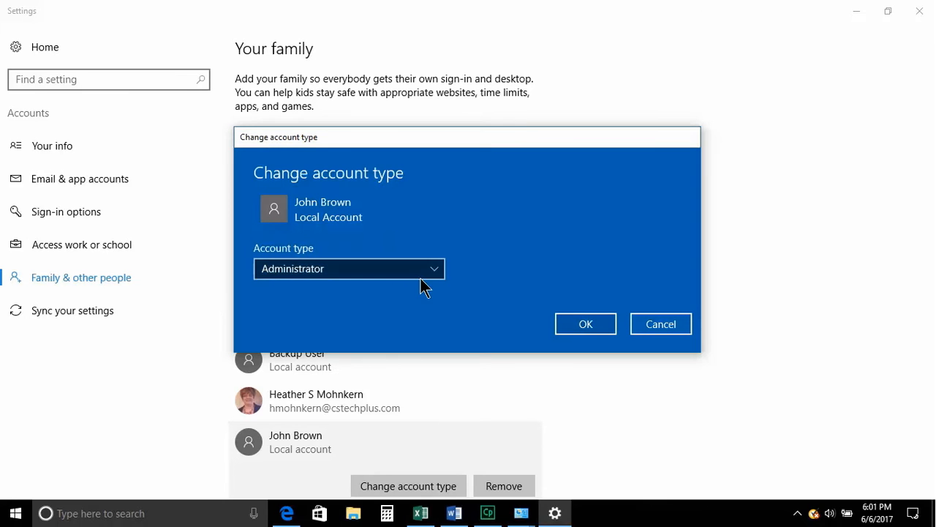
{"action": "left_click", "coordinate": [598, 328]}
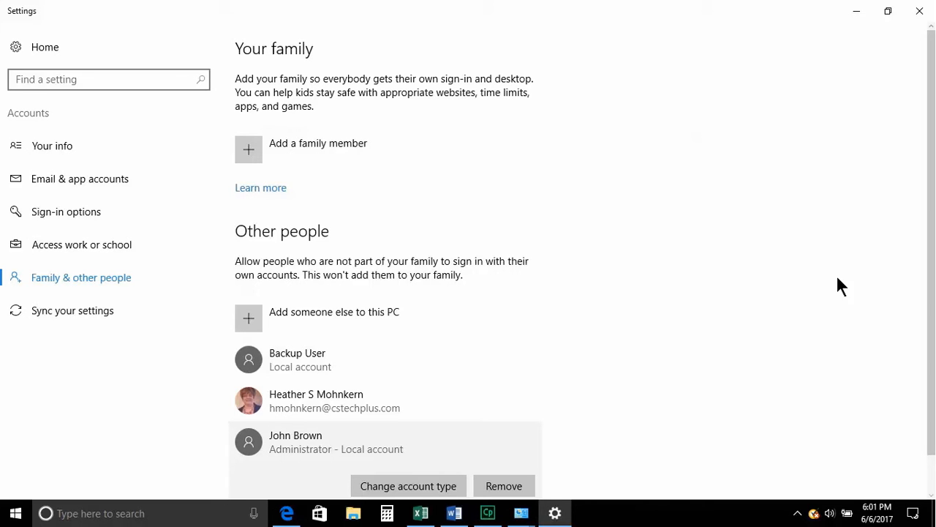
- Close Settings, Manage Accounts, User Accounts, Control Panel and All Control Panel Items windows
{"action": "left_click", "coordinate": [922, 13]}
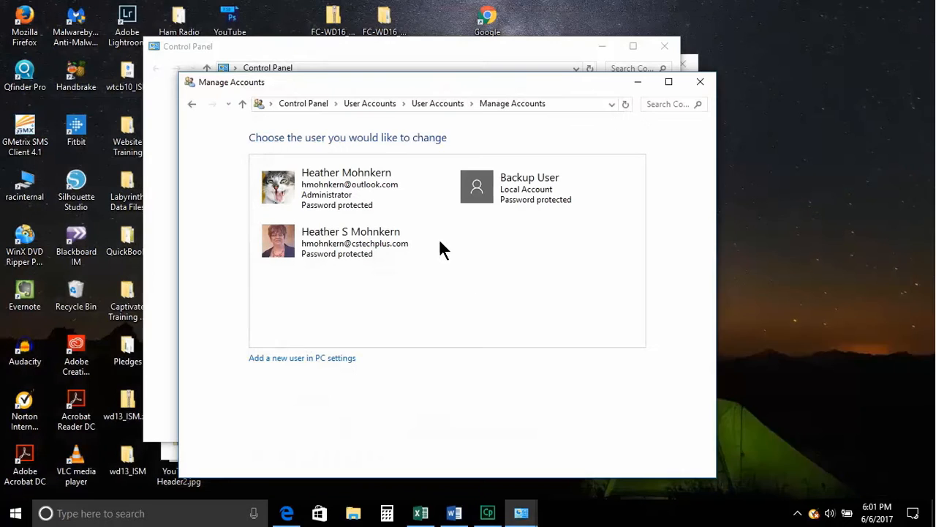
{"action": "left_click", "coordinate": [701, 86]}
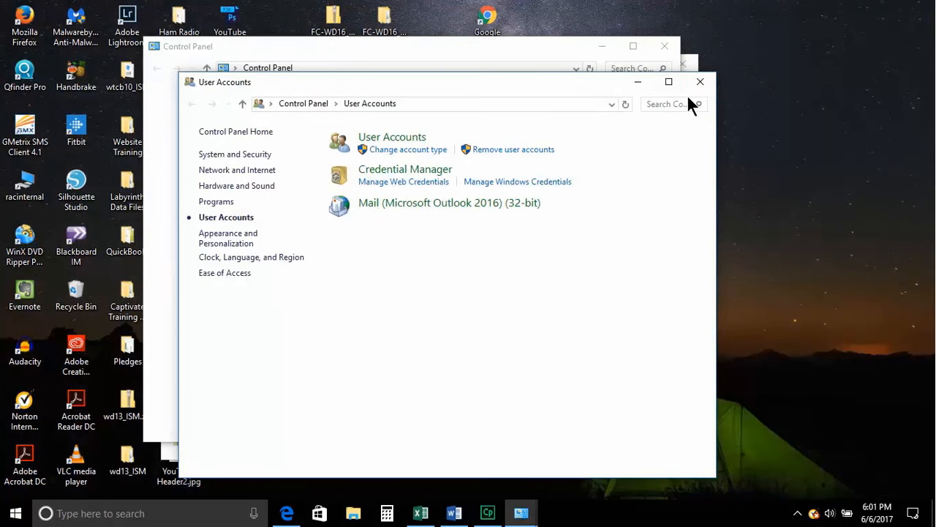
{"action": "left_click", "coordinate": [698, 83]}
{"action": "left_click", "coordinate": [663, 47]}
{"action": "left_click", "coordinate": [682, 64]}
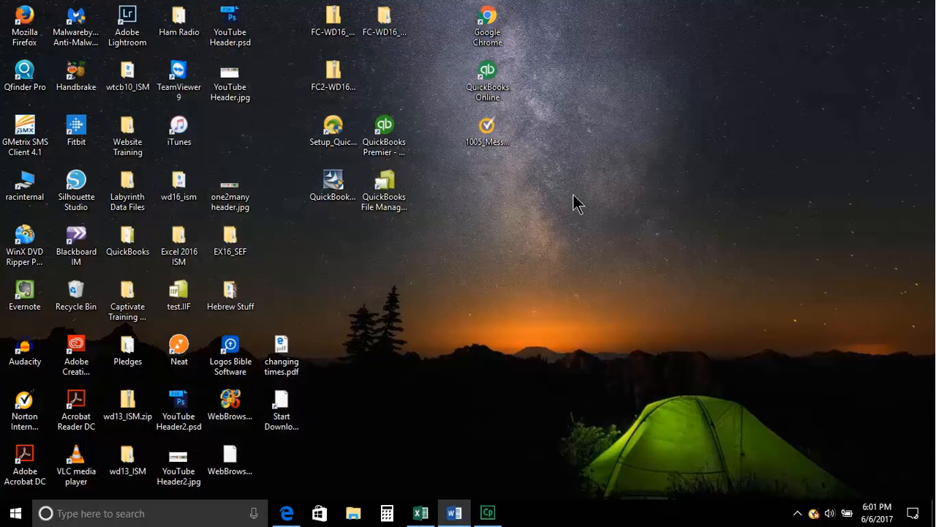
- Show the Start menu's account list to confirm the new user appears
{"action": "left_click", "coordinate": [13, 515]}
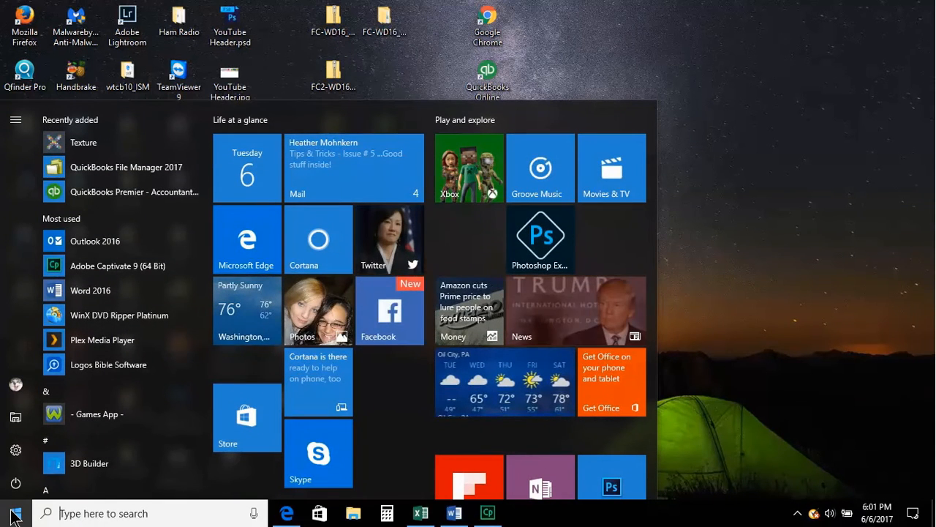
{"action": "left_click", "coordinate": [19, 388]}
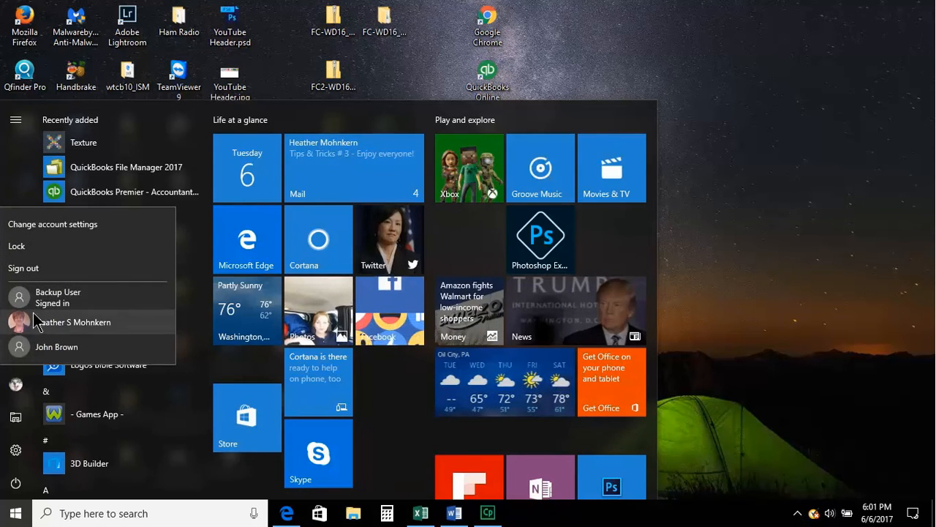